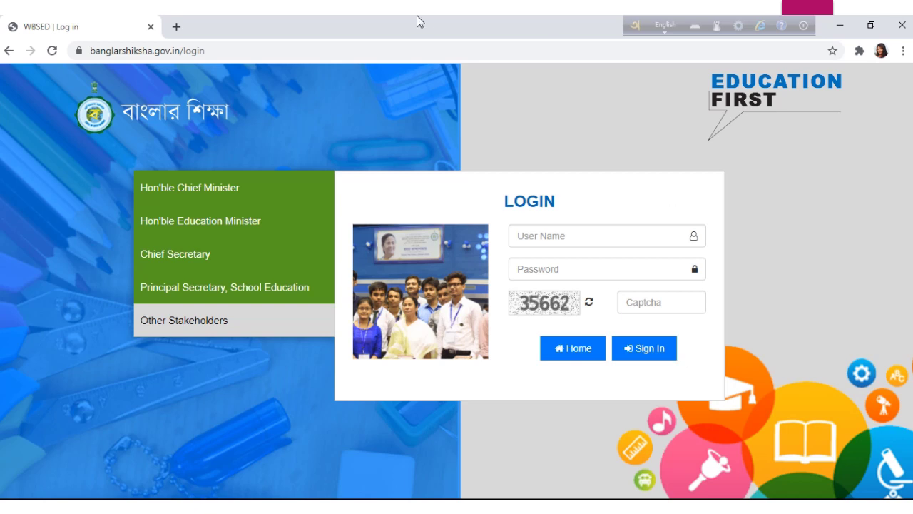
{"action": "mouse_move", "coordinate": [418, 18]}
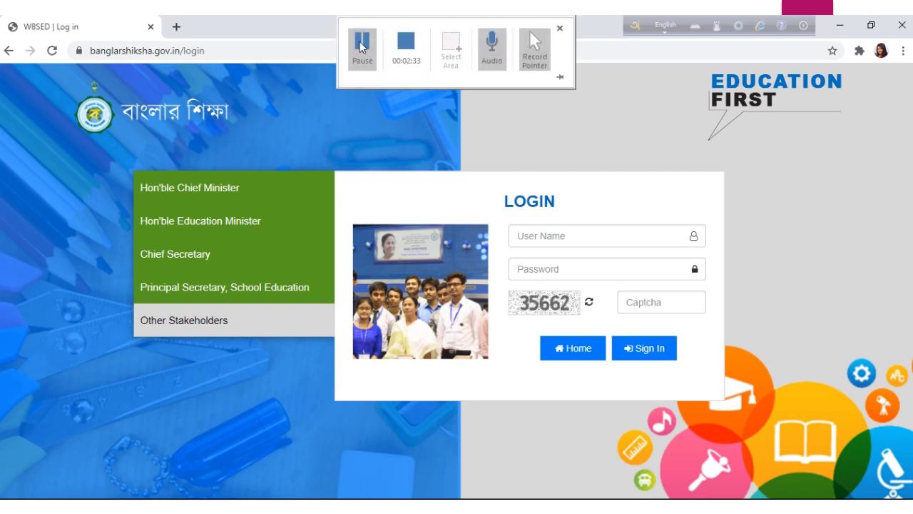
{"action": "left_click", "coordinate": [362, 47]}
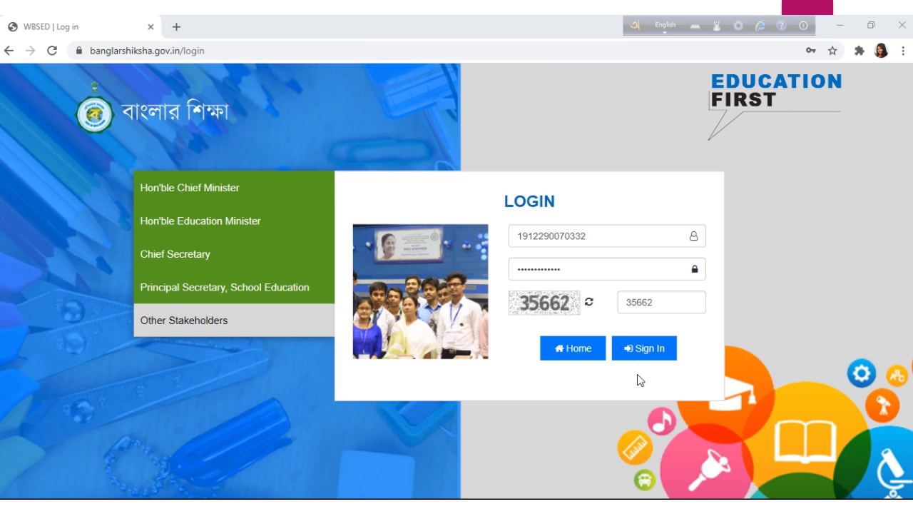
Step: Sign in with the filled-in login details and close the dashboard notice
{"action": "left_click", "coordinate": [641, 351]}
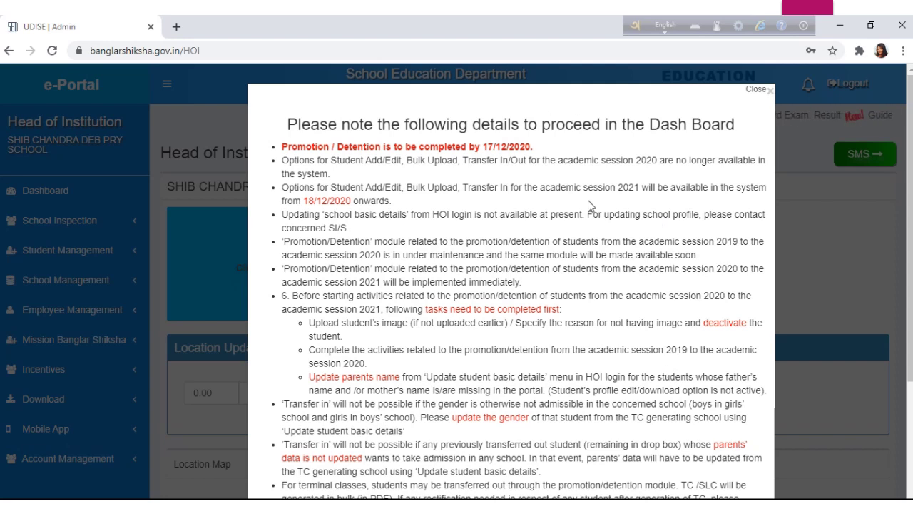
{"action": "left_click", "coordinate": [756, 90]}
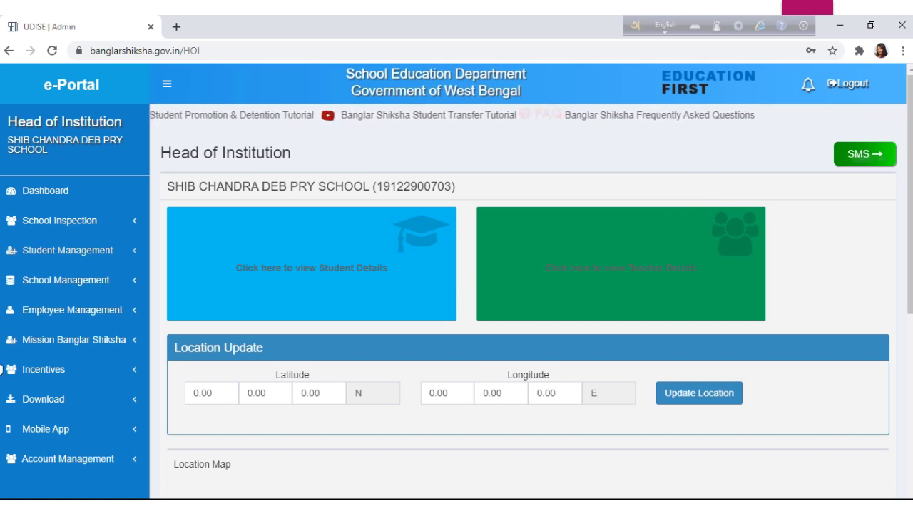
Step: Open the Student Transfer Out page from the Student Management section
{"action": "left_click", "coordinate": [48, 258]}
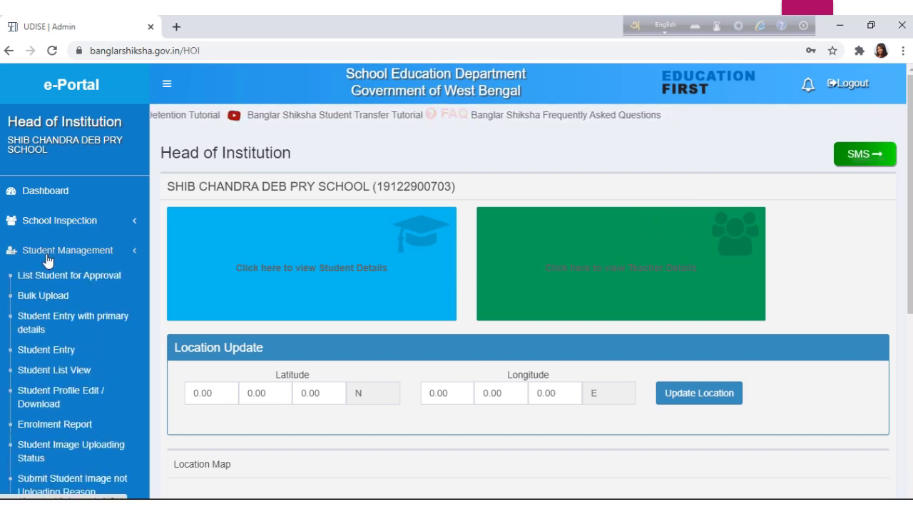
{"action": "scroll", "coordinate": [77, 410], "scroll_direction": "down", "scroll_amount": 3}
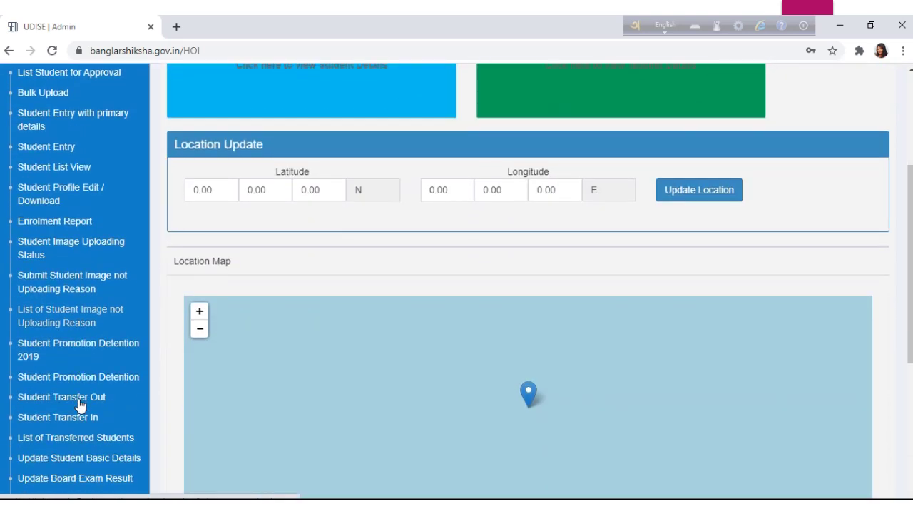
{"action": "scroll", "coordinate": [79, 404], "scroll_direction": "down", "scroll_amount": 1}
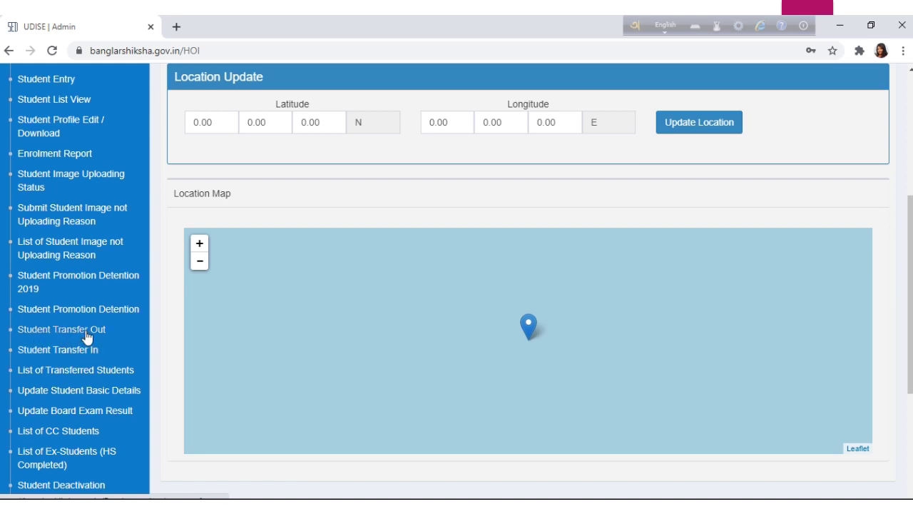
{"action": "left_click", "coordinate": [85, 336]}
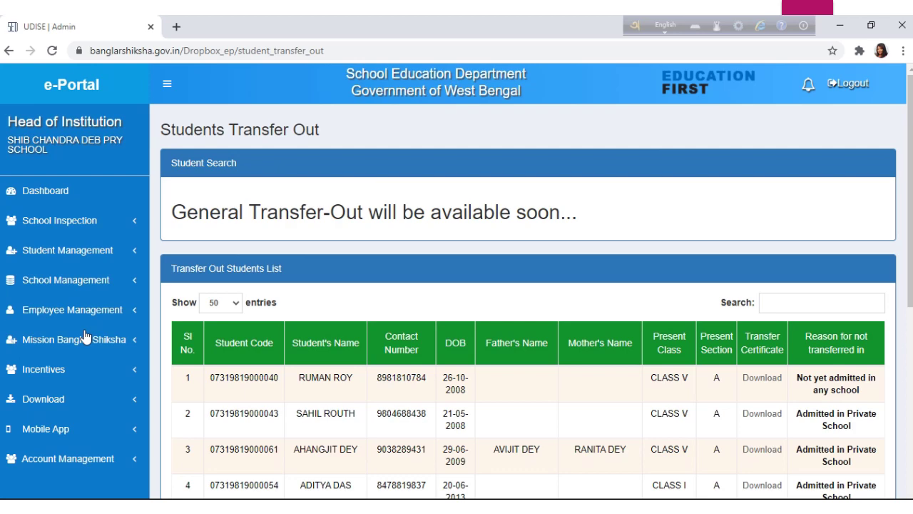
Step: Examine the Transfer Out Students List, including parents' names, transfer certificates and the reasons for not being transferred in
{"action": "scroll", "coordinate": [524, 332], "scroll_direction": "down", "scroll_amount": 2}
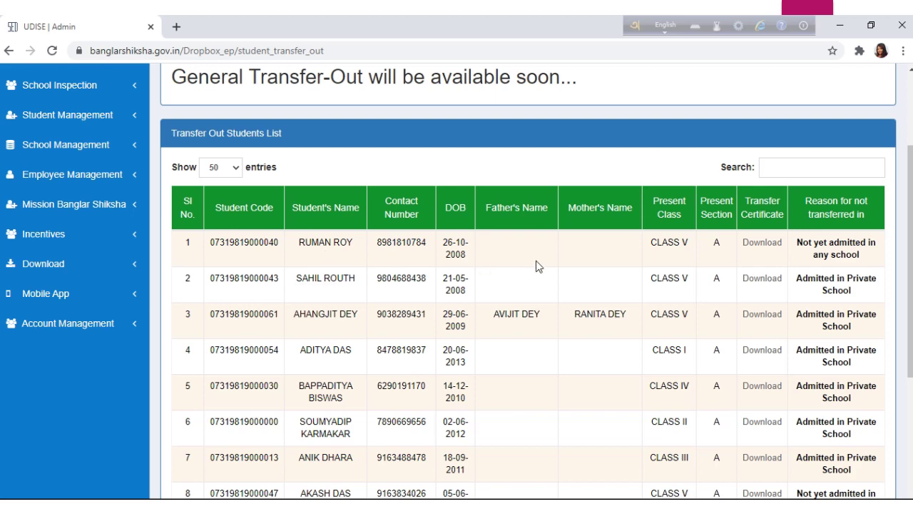
{"action": "scroll", "coordinate": [538, 266], "scroll_direction": "down", "scroll_amount": 2}
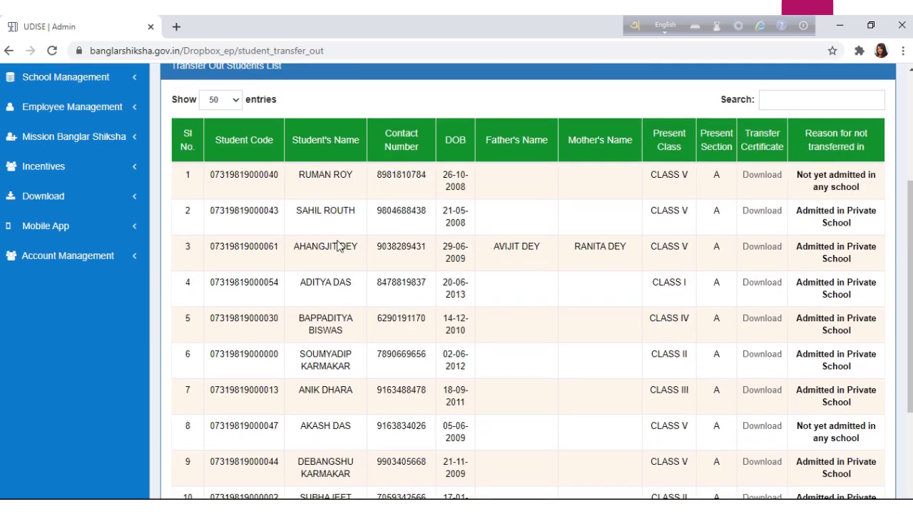
{"action": "scroll", "coordinate": [338, 242], "scroll_direction": "down", "scroll_amount": 2}
{"action": "scroll", "coordinate": [673, 357], "scroll_direction": "down", "scroll_amount": 1}
{"action": "scroll", "coordinate": [659, 321], "scroll_direction": "up", "scroll_amount": 3}
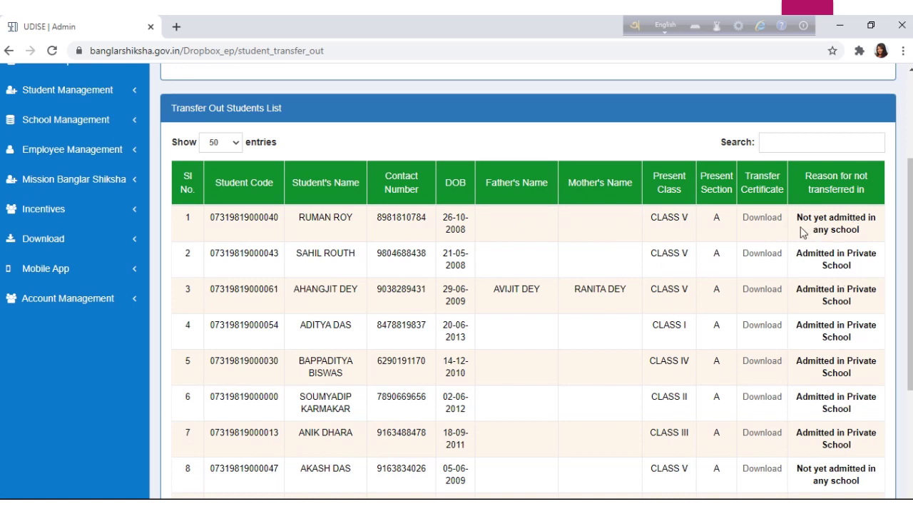
{"action": "scroll", "coordinate": [855, 330], "scroll_direction": "down", "scroll_amount": 2}
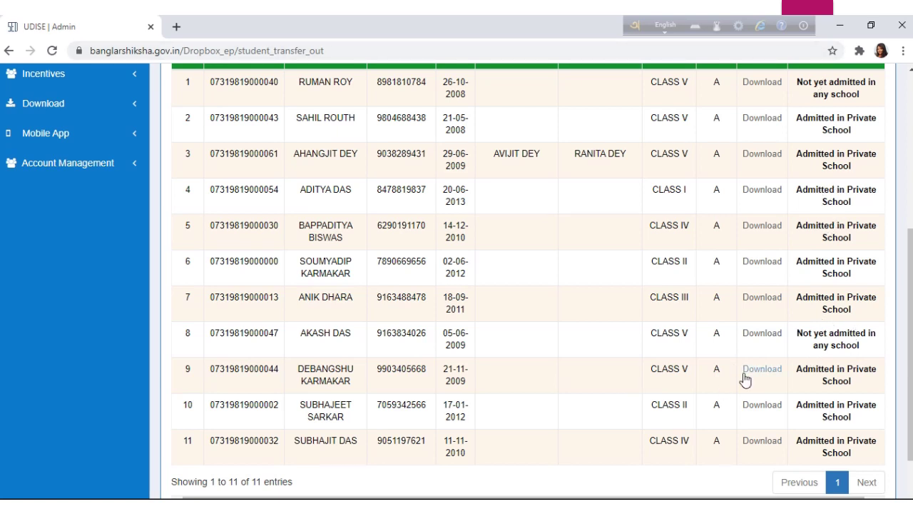
{"action": "scroll", "coordinate": [679, 386], "scroll_direction": "up", "scroll_amount": 1}
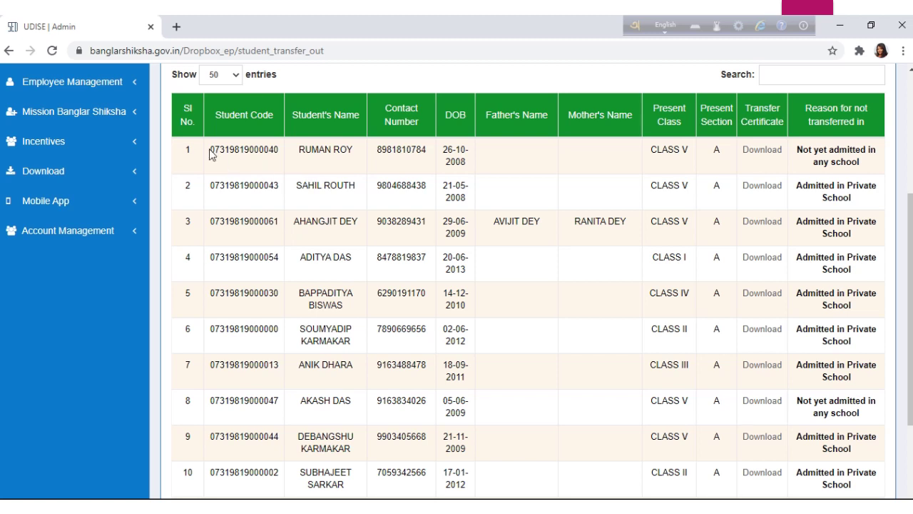
Step: Copy the student code of the first student in the Transfer Out Students List
{"action": "left_click_drag", "start_coordinate": [211, 149], "coordinate": [287, 151]}
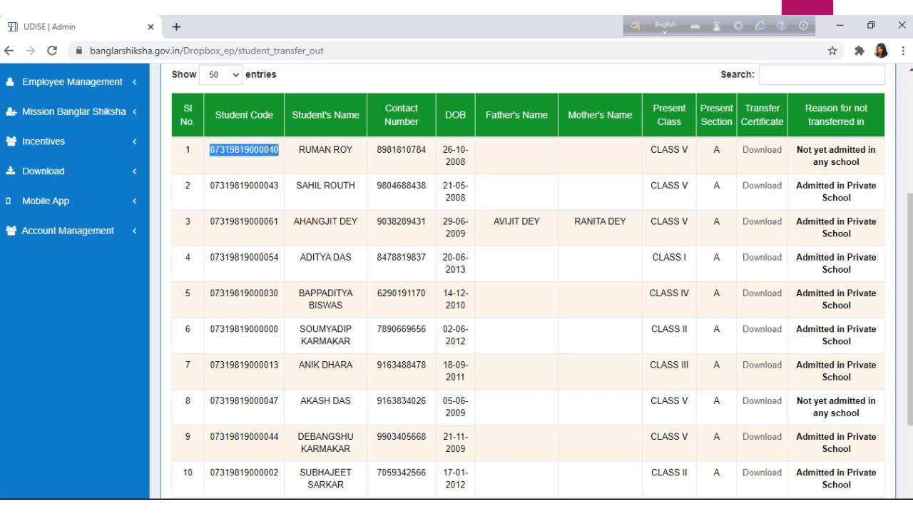
{"action": "right_click", "coordinate": [269, 151]}
{"action": "left_click", "coordinate": [289, 159]}
Step: Dismiss the mail notifications and open the Update Student Basic Details page under Student Management
{"action": "scroll", "coordinate": [250, 385], "scroll_direction": "up", "scroll_amount": 3}
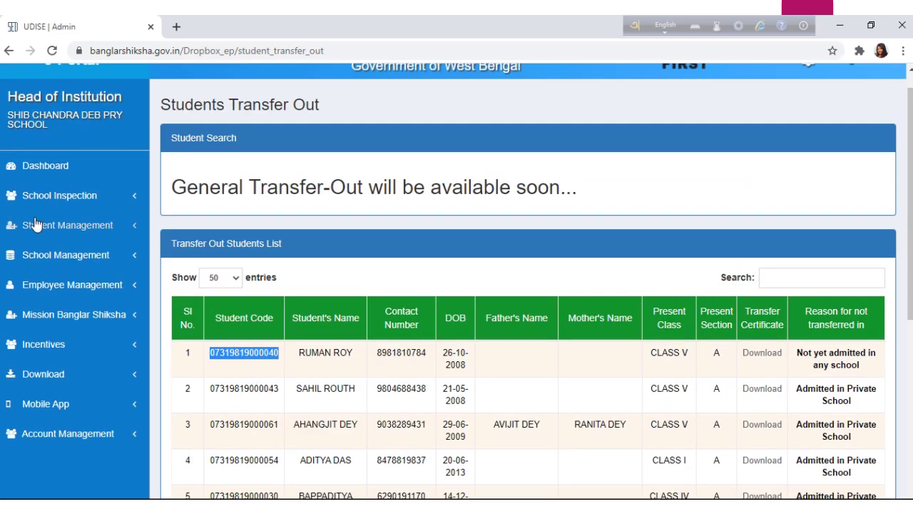
{"action": "left_click", "coordinate": [51, 228]}
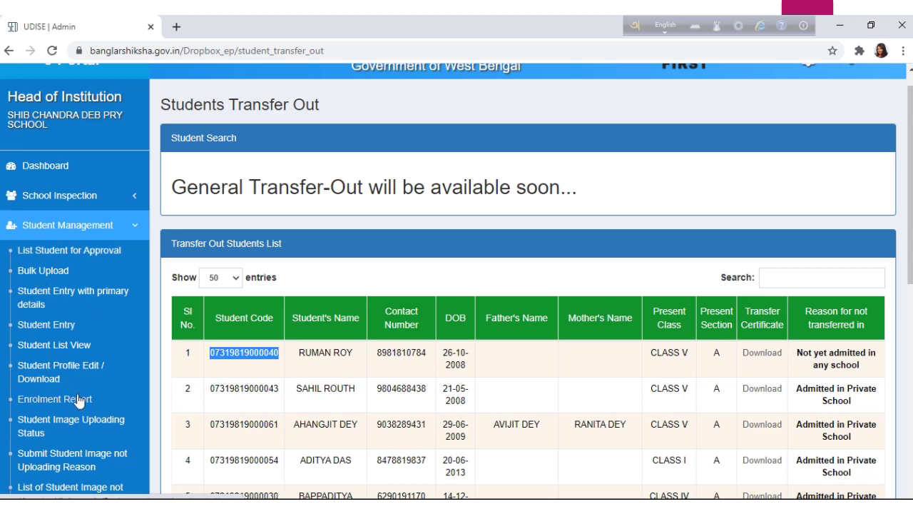
{"action": "scroll", "coordinate": [79, 401], "scroll_direction": "down", "scroll_amount": 3}
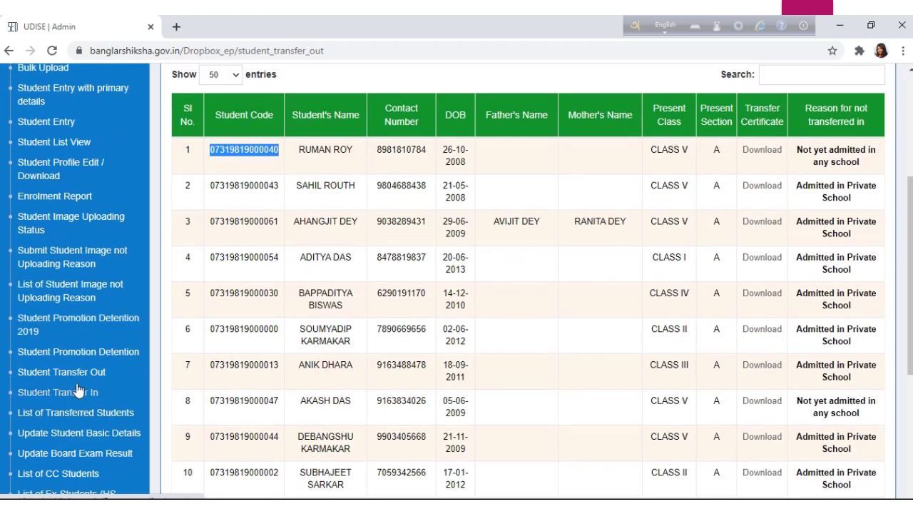
{"action": "scroll", "coordinate": [78, 388], "scroll_direction": "down", "scroll_amount": 2}
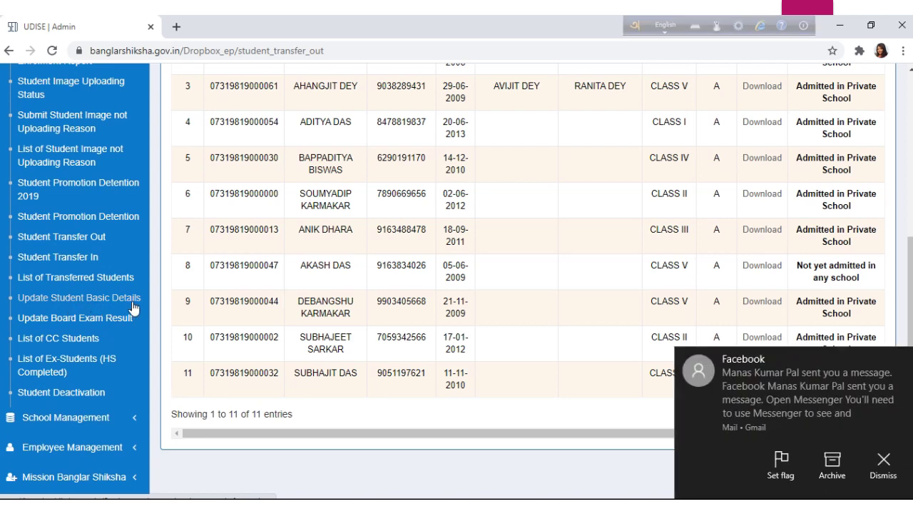
{"action": "left_click", "coordinate": [885, 462]}
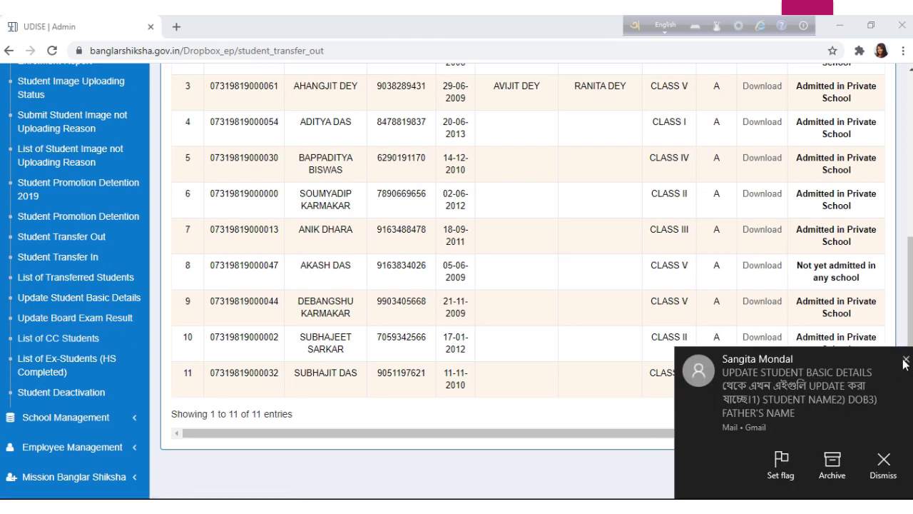
{"action": "left_click", "coordinate": [904, 362]}
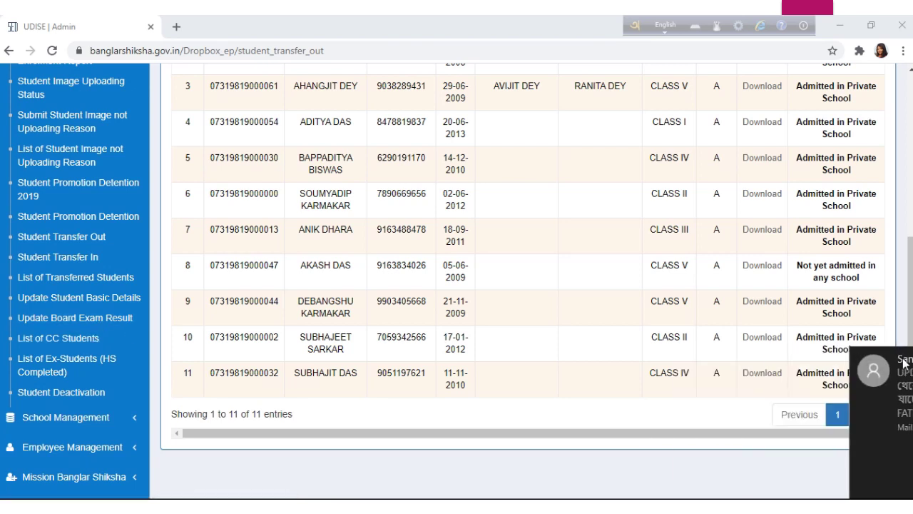
{"action": "left_click", "coordinate": [66, 300]}
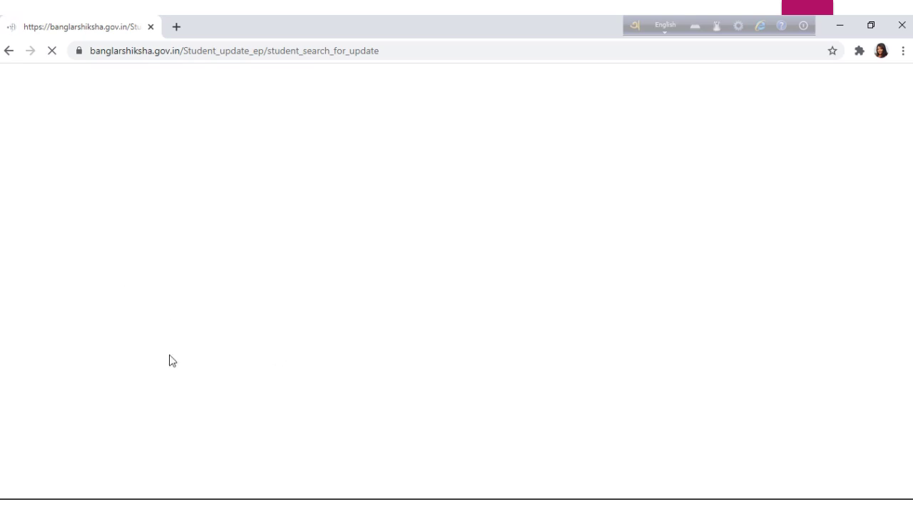
Step: Paste the copied student code into the student search and load that student's basic information
{"action": "mouse_move", "coordinate": [444, 15]}
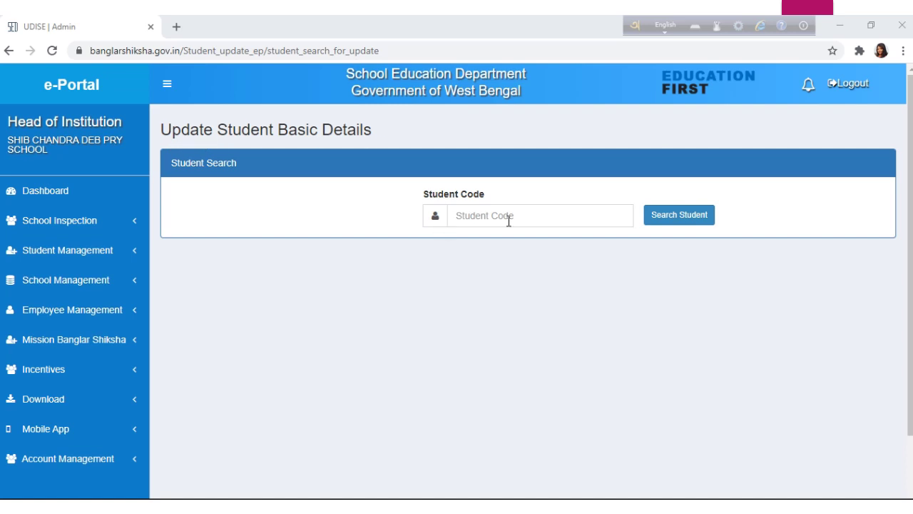
{"action": "right_click", "coordinate": [457, 215]}
{"action": "left_click", "coordinate": [486, 296]}
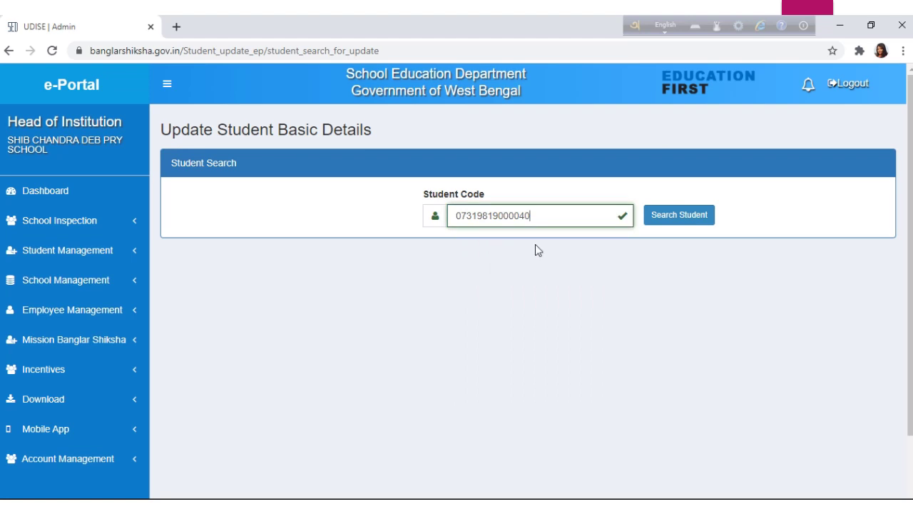
{"action": "left_click", "coordinate": [653, 218]}
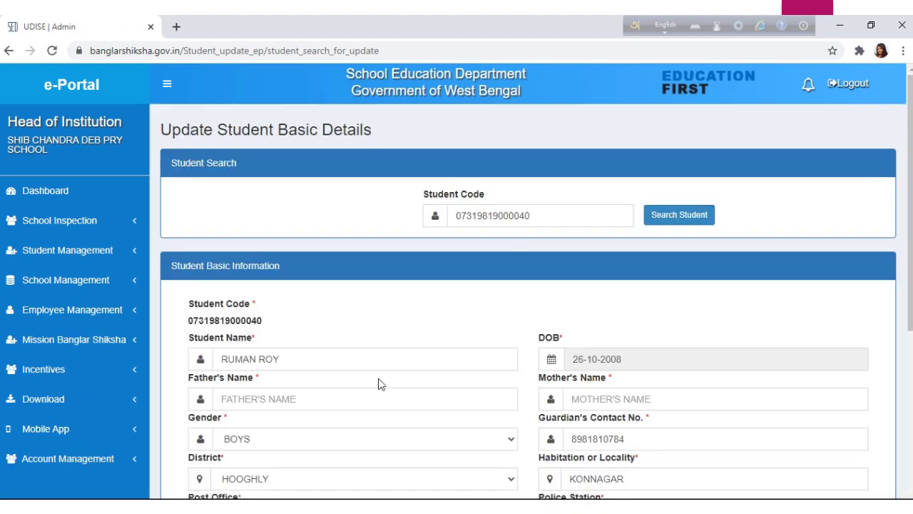
Step: Review the student's basic information form and re-enter the last two digits of the guardian's contact number
{"action": "scroll", "coordinate": [378, 383], "scroll_direction": "down", "scroll_amount": 1}
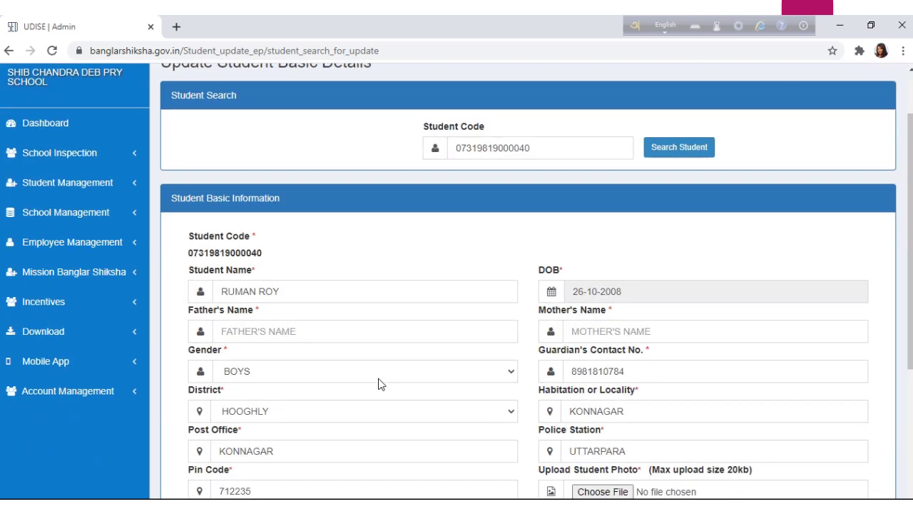
{"action": "scroll", "coordinate": [378, 384], "scroll_direction": "down", "scroll_amount": 1}
{"action": "scroll", "coordinate": [381, 385], "scroll_direction": "down", "scroll_amount": 1}
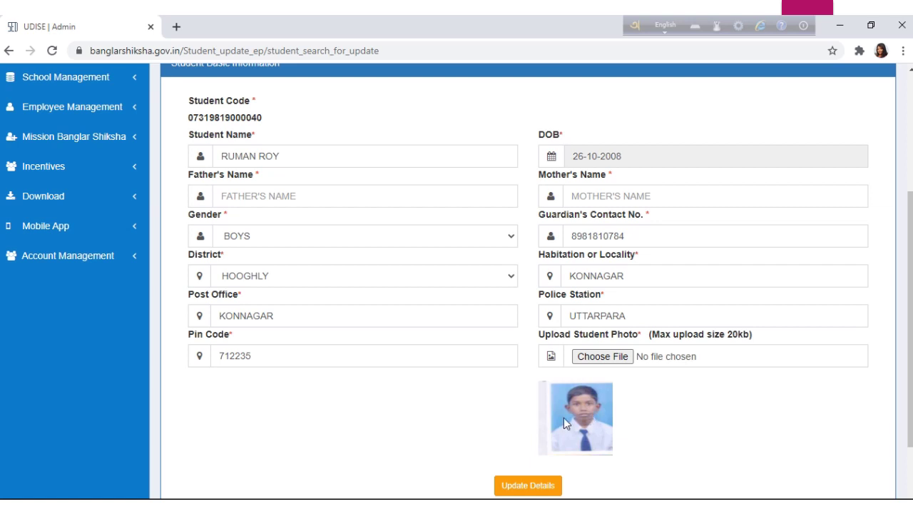
{"action": "left_click_drag", "start_coordinate": [629, 236], "coordinate": [614, 236]}
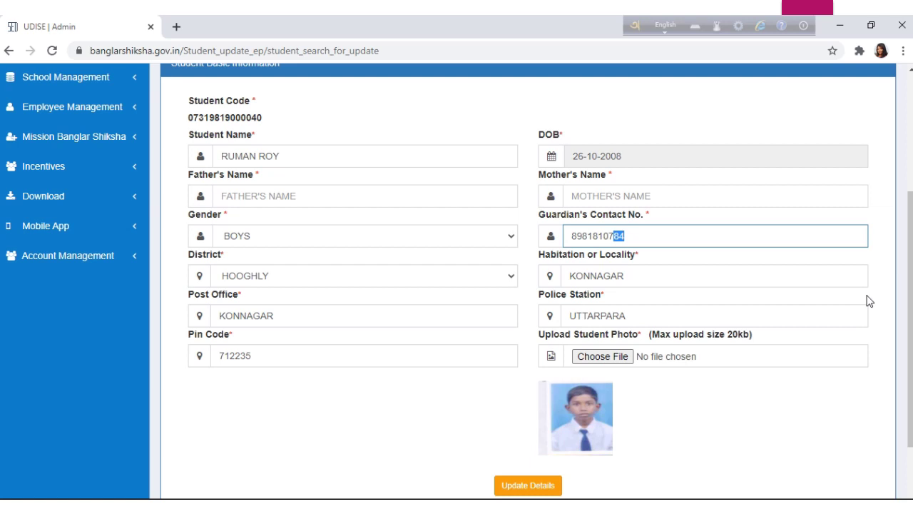
{"action": "key", "text": "Right"}
{"action": "key", "text": "BackSpace"}
{"action": "key", "text": "BackSpace"}
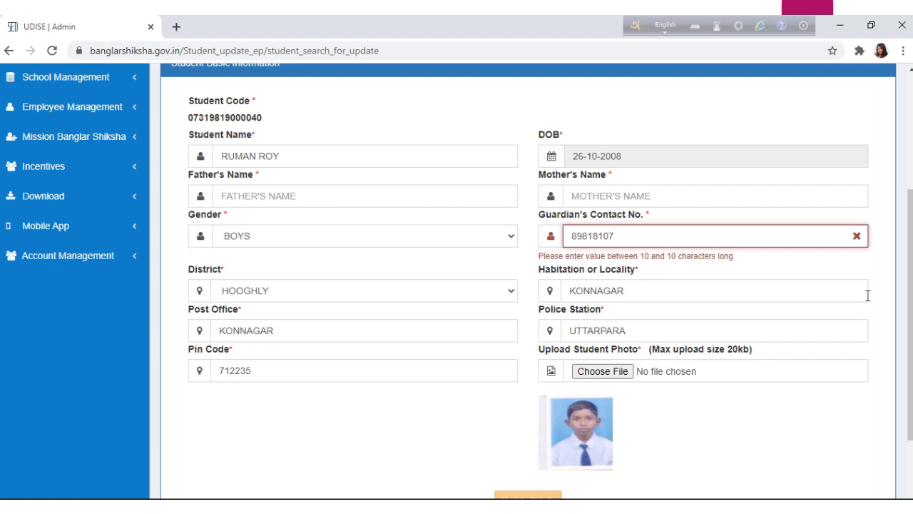
{"action": "type", "text": "84"}
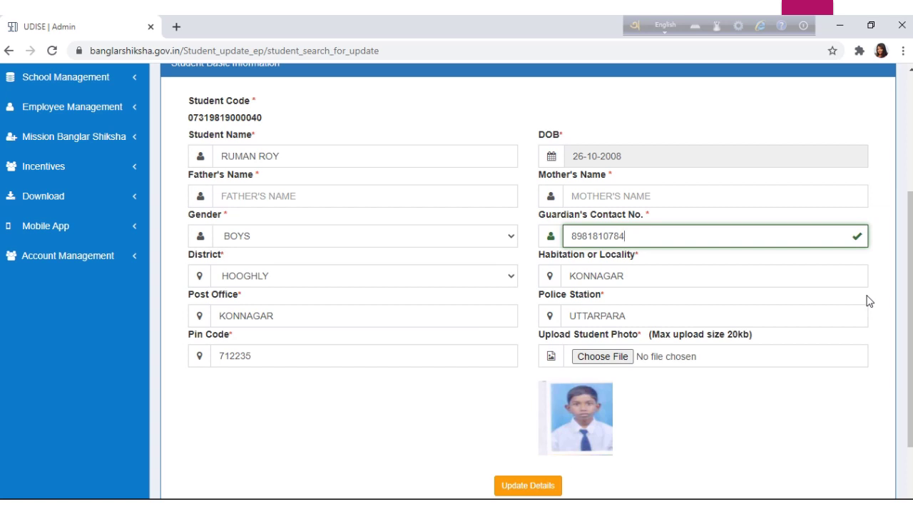
Step: Try to update the student's details with the father's and mother's names left blank, and review the form's required fields
{"action": "scroll", "coordinate": [591, 438], "scroll_direction": "down", "scroll_amount": 1}
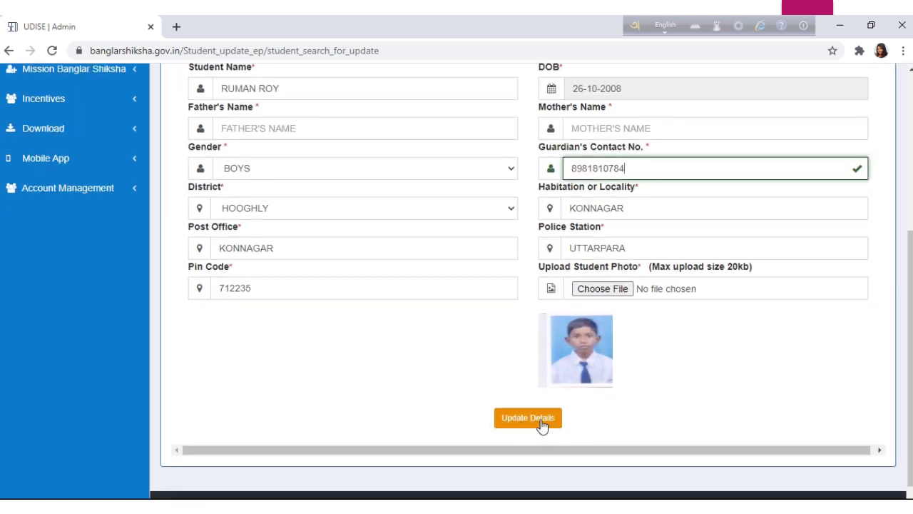
{"action": "left_click", "coordinate": [528, 418]}
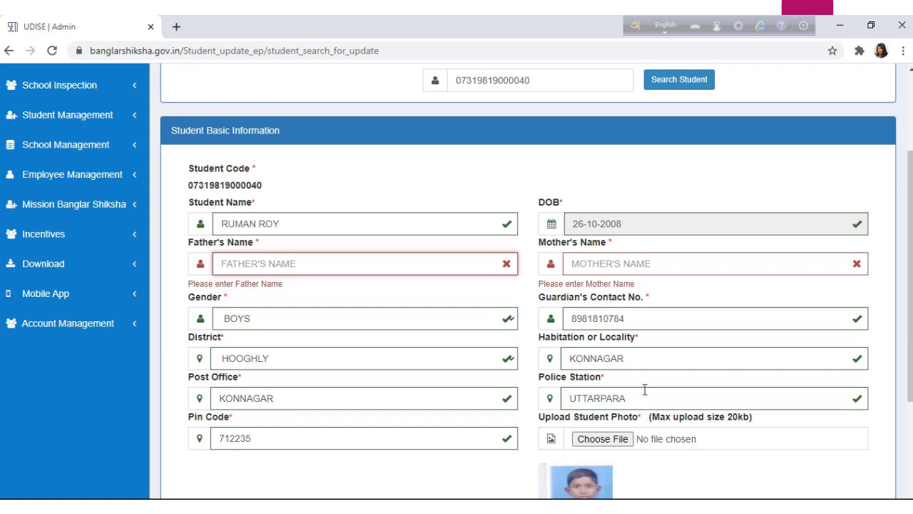
{"action": "scroll", "coordinate": [644, 389], "scroll_direction": "down", "scroll_amount": 1}
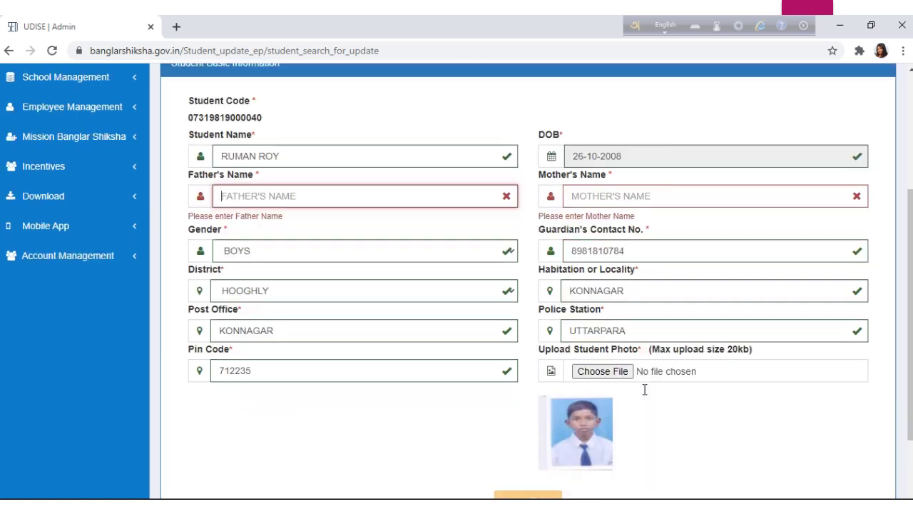
{"action": "scroll", "coordinate": [645, 395], "scroll_direction": "down", "scroll_amount": 1}
{"action": "scroll", "coordinate": [646, 395], "scroll_direction": "up", "scroll_amount": 1}
{"action": "scroll", "coordinate": [644, 391], "scroll_direction": "up", "scroll_amount": 1}
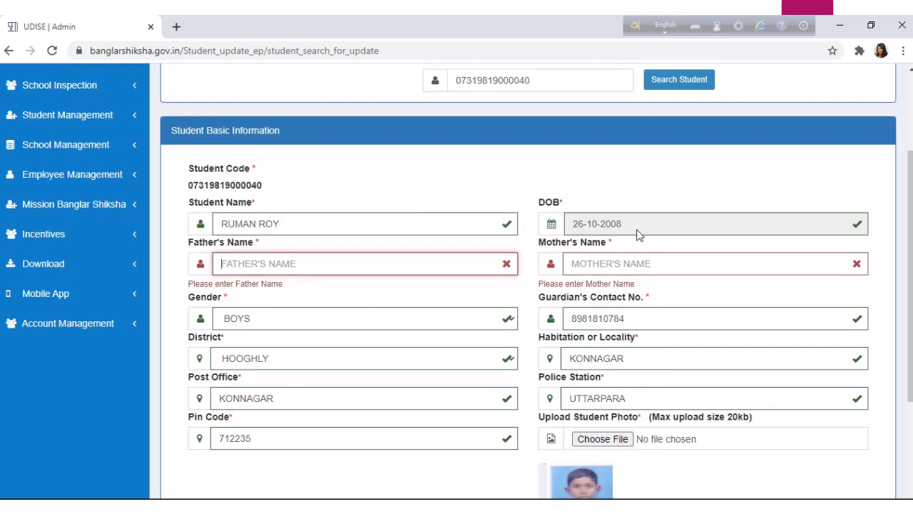
{"action": "mouse_move", "coordinate": [407, 16]}
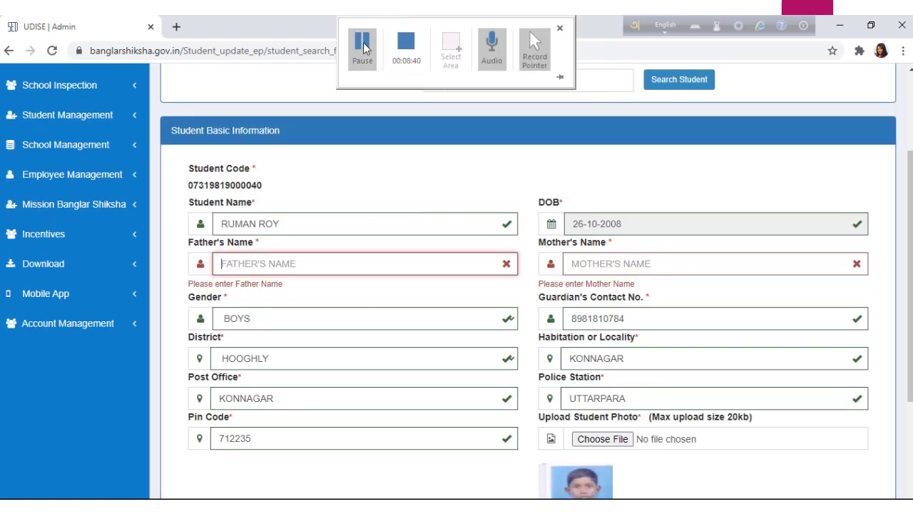
{"action": "left_click", "coordinate": [362, 45]}
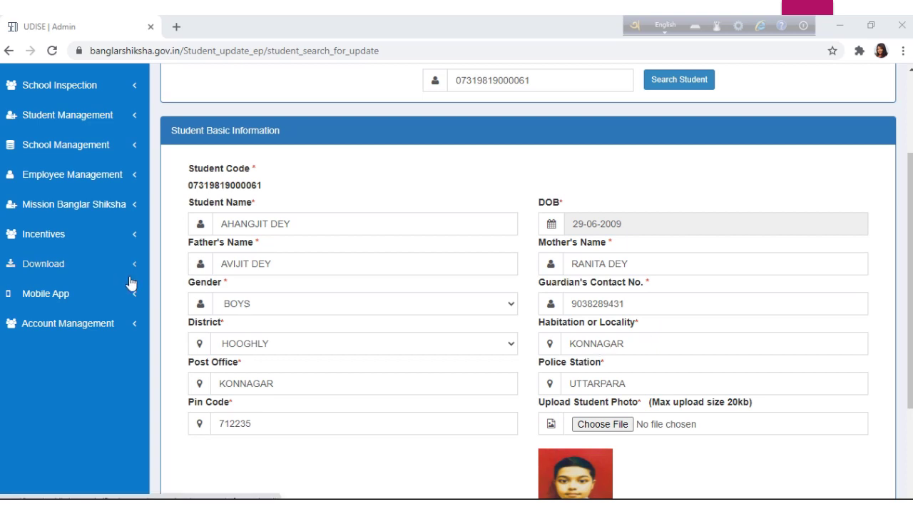
Step: Re-enter the last letter of the father's name and the last digit of the guardian's contact number
{"action": "left_click", "coordinate": [272, 264]}
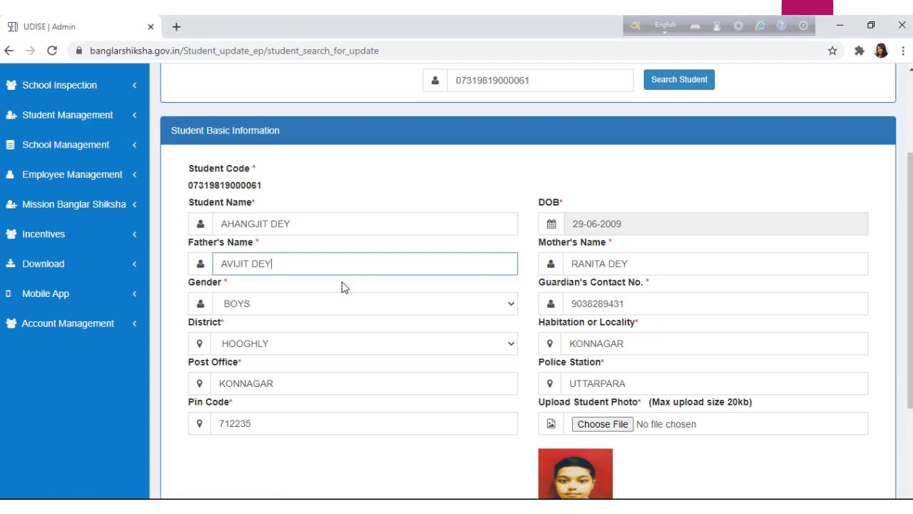
{"action": "key", "text": "BackSpace"}
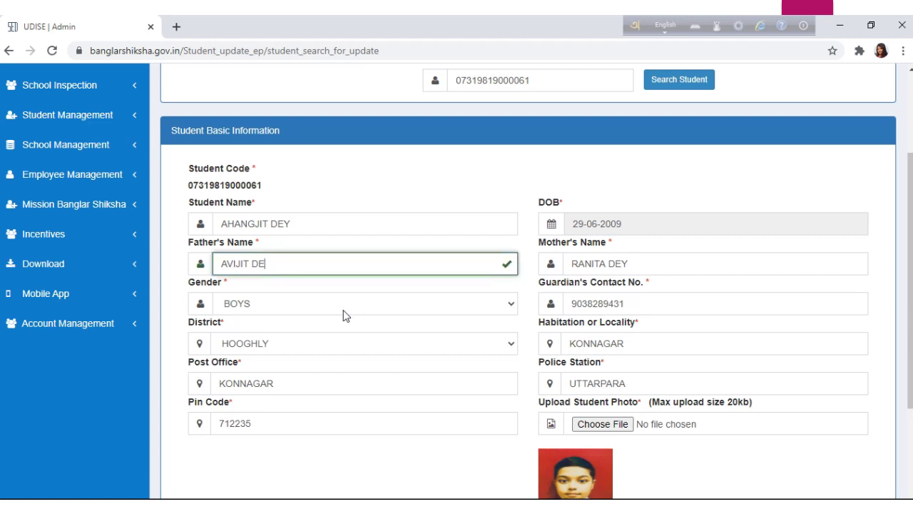
{"action": "type", "text": "Y"}
{"action": "left_click", "coordinate": [625, 303]}
{"action": "key", "text": "BackSpace"}
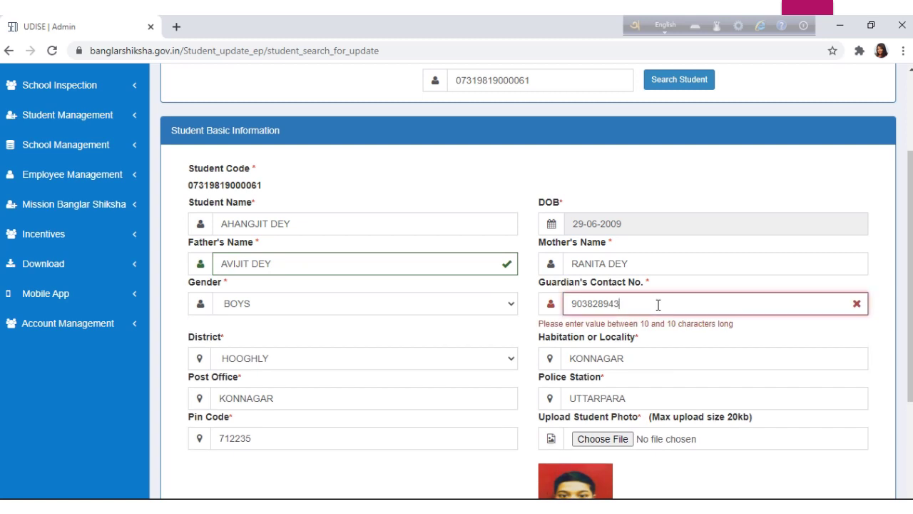
{"action": "type", "text": "1"}
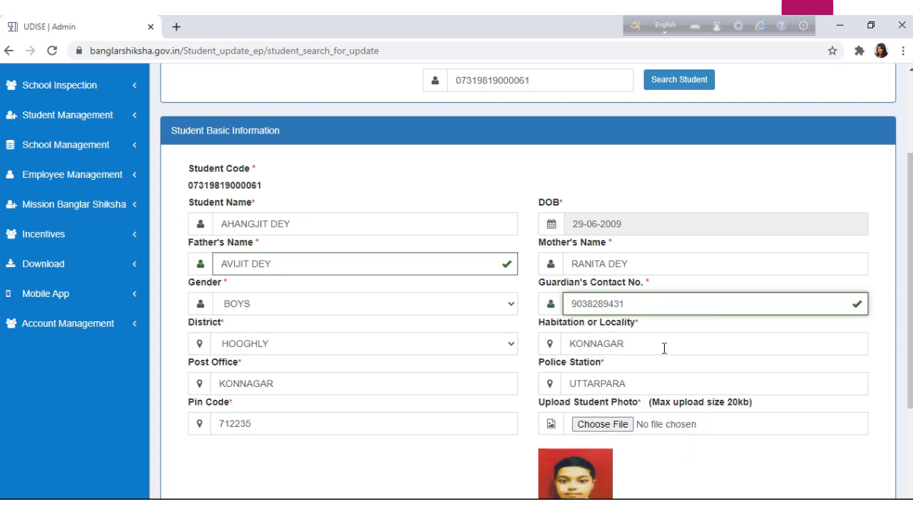
Step: Submit the updated basic details of the student
{"action": "scroll", "coordinate": [699, 321], "scroll_direction": "down", "scroll_amount": 1}
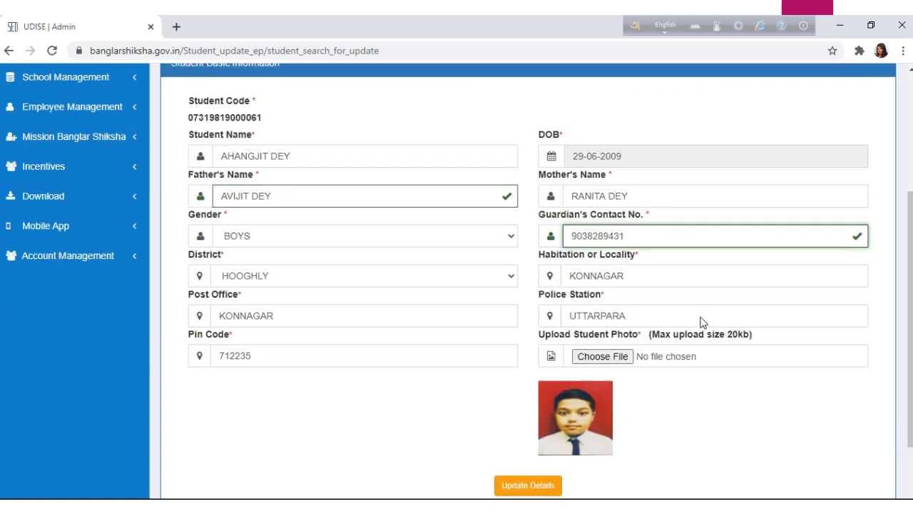
{"action": "left_click", "coordinate": [528, 487]}
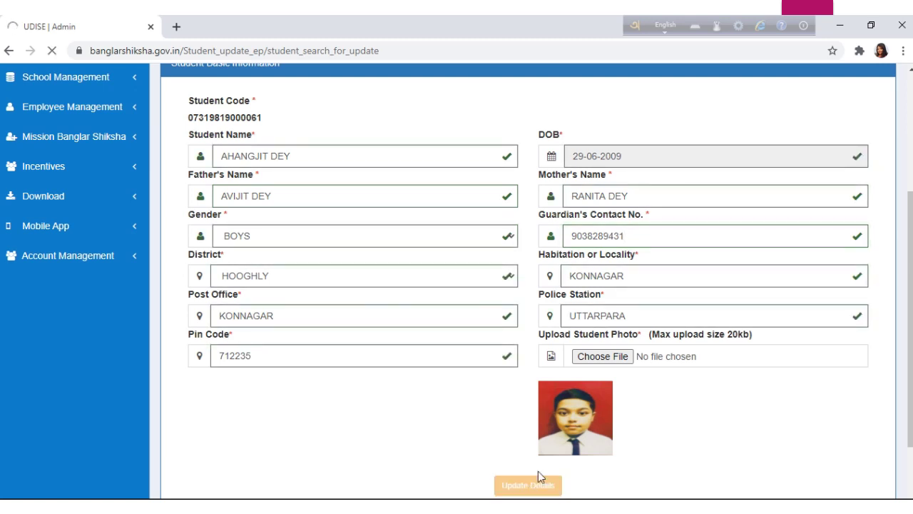
{"action": "scroll", "coordinate": [691, 453], "scroll_direction": "up", "scroll_amount": 1}
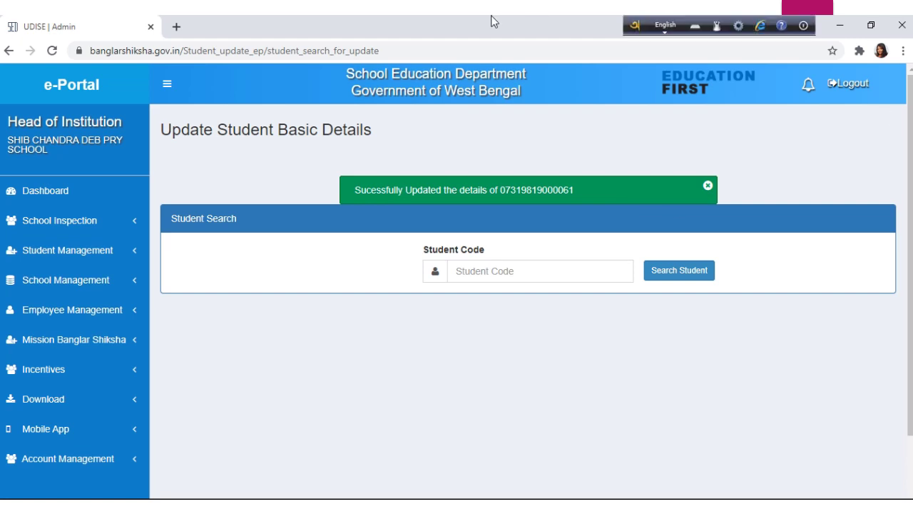
Step: Open the Student Transfer Out page under Student Management
{"action": "mouse_move", "coordinate": [373, 25]}
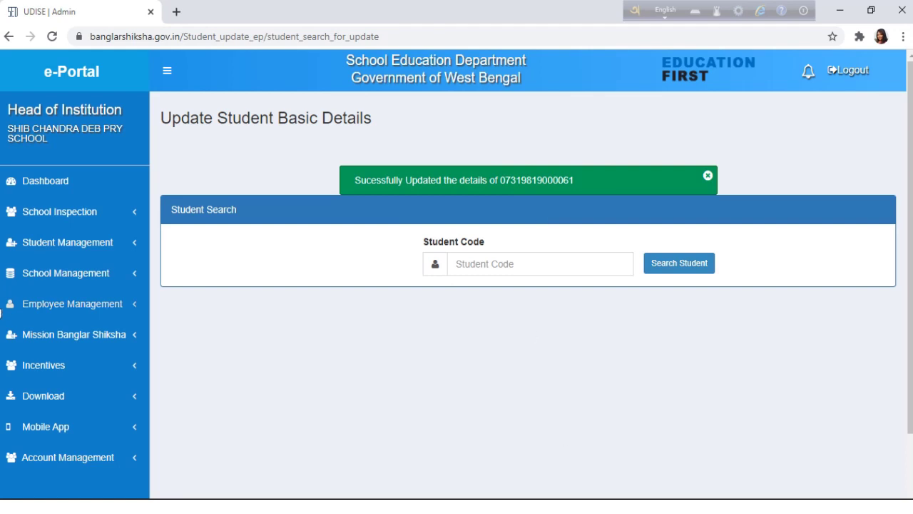
{"action": "left_click", "coordinate": [57, 250]}
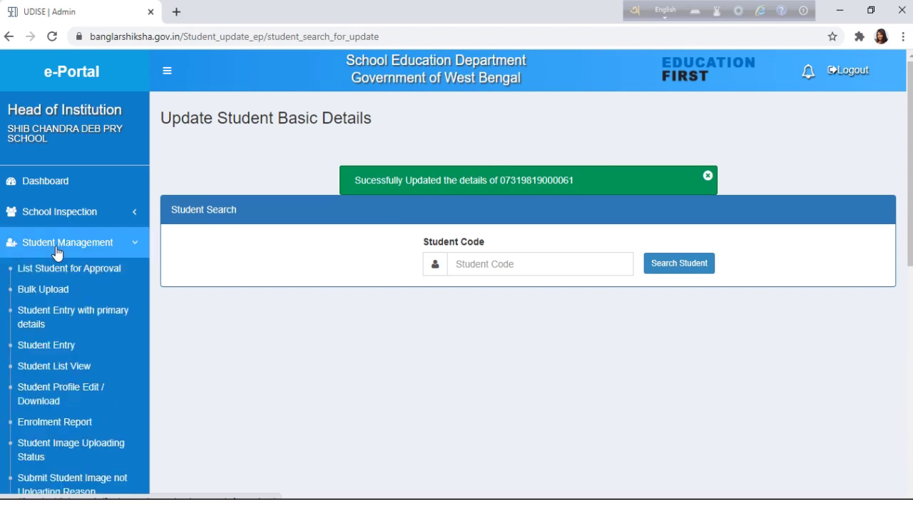
{"action": "scroll", "coordinate": [75, 414], "scroll_direction": "down", "scroll_amount": 1}
{"action": "scroll", "coordinate": [75, 414], "scroll_direction": "down", "scroll_amount": 2}
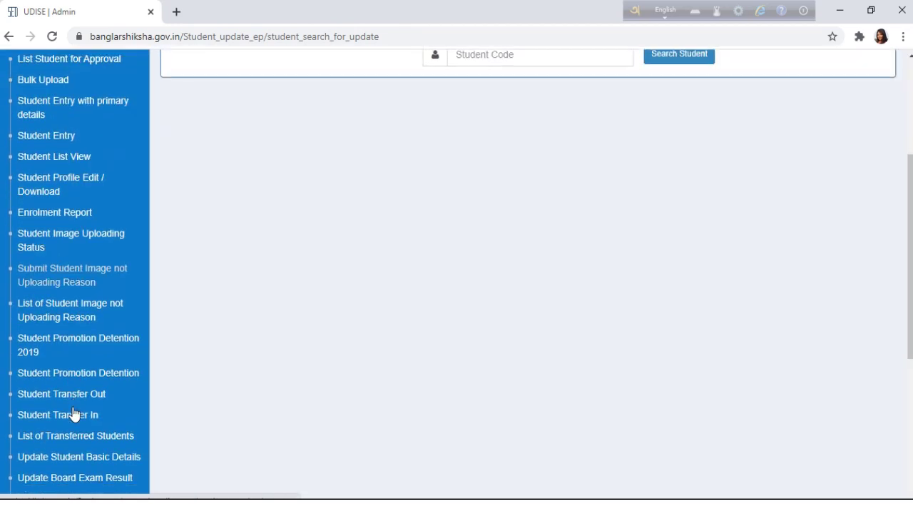
{"action": "left_click", "coordinate": [74, 403]}
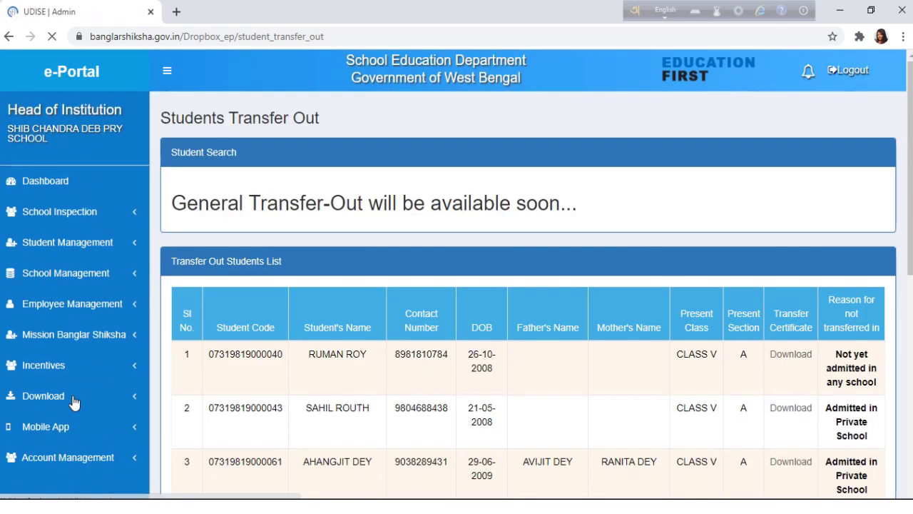
Step: Open the transfer certificate of the third student in the Transfer Out Students List and review it down to the acknowledgement section
{"action": "scroll", "coordinate": [585, 408], "scroll_direction": "down", "scroll_amount": 3}
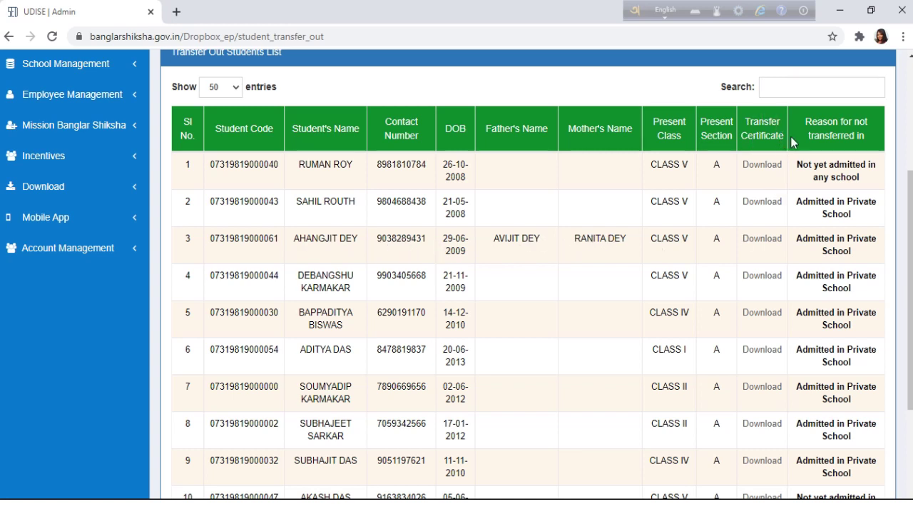
{"action": "left_click", "coordinate": [762, 240]}
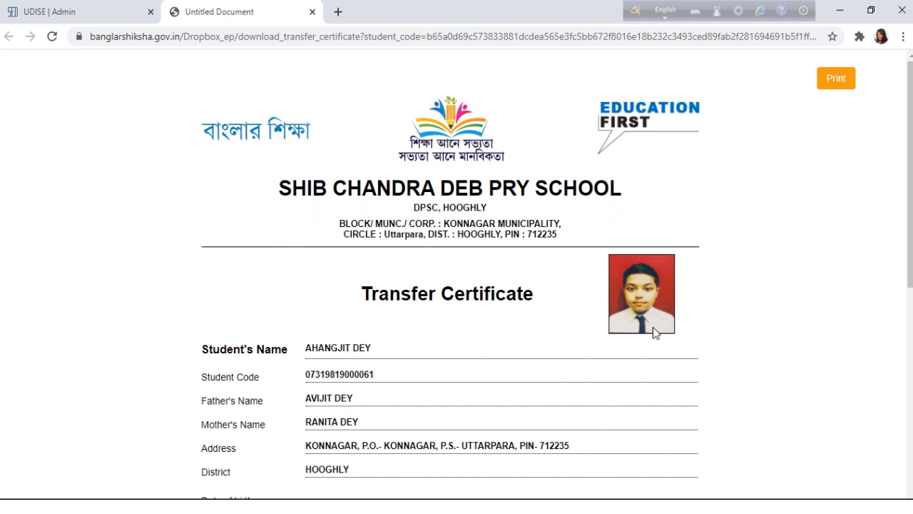
{"action": "scroll", "coordinate": [521, 400], "scroll_direction": "down", "scroll_amount": 4}
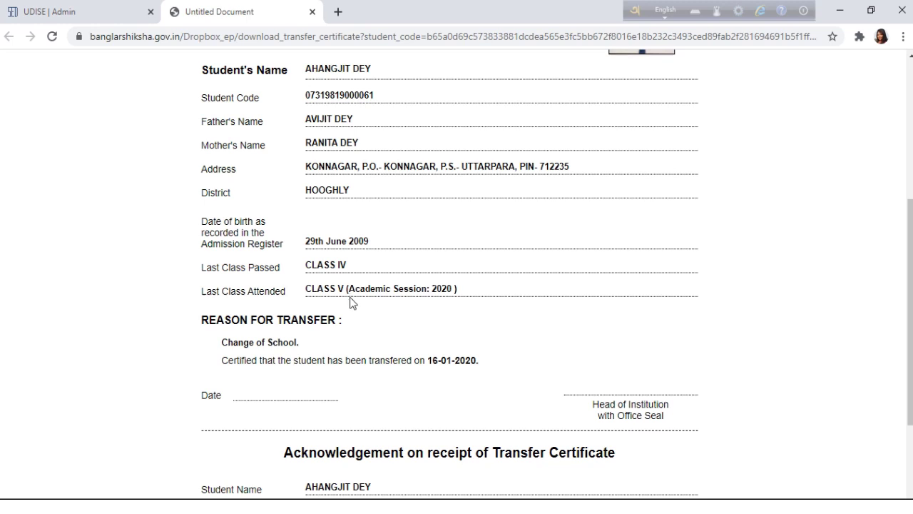
{"action": "scroll", "coordinate": [350, 300], "scroll_direction": "down", "scroll_amount": 2}
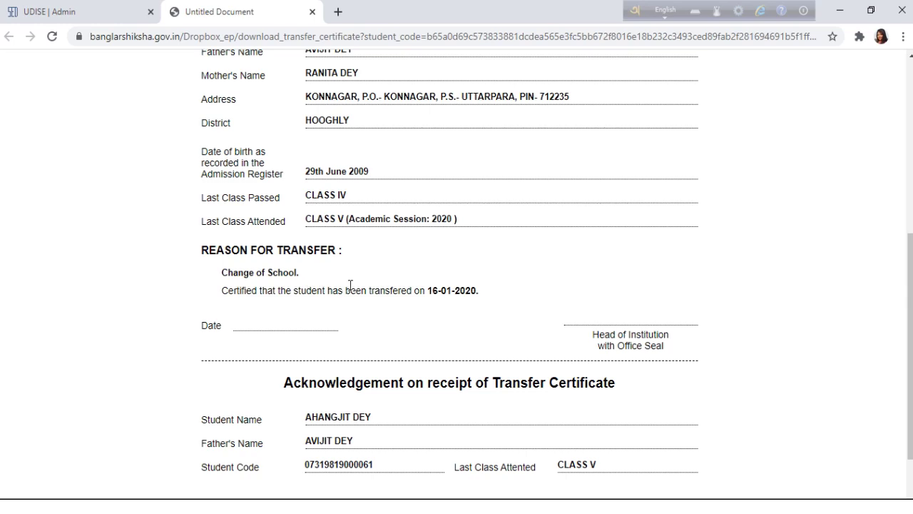
{"action": "scroll", "coordinate": [349, 287], "scroll_direction": "down", "scroll_amount": 2}
{"action": "scroll", "coordinate": [349, 290], "scroll_direction": "up", "scroll_amount": 5}
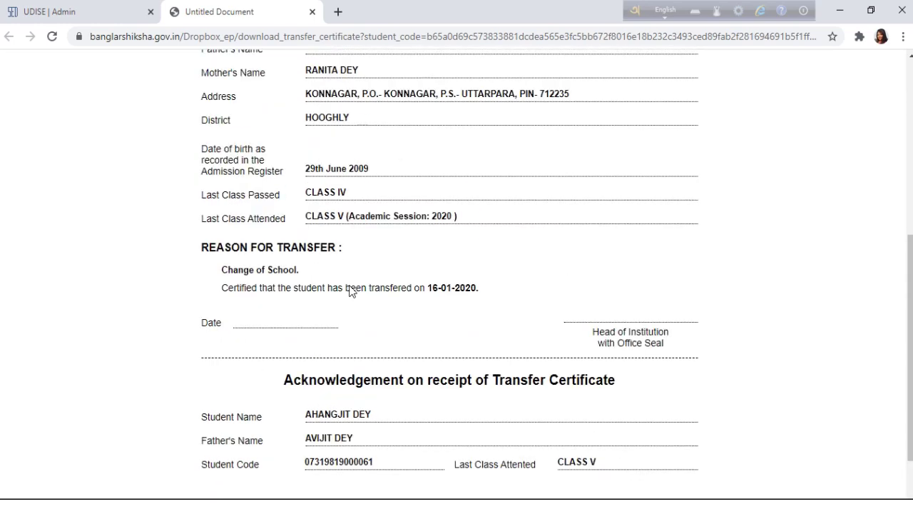
{"action": "scroll", "coordinate": [350, 290], "scroll_direction": "up", "scroll_amount": 4}
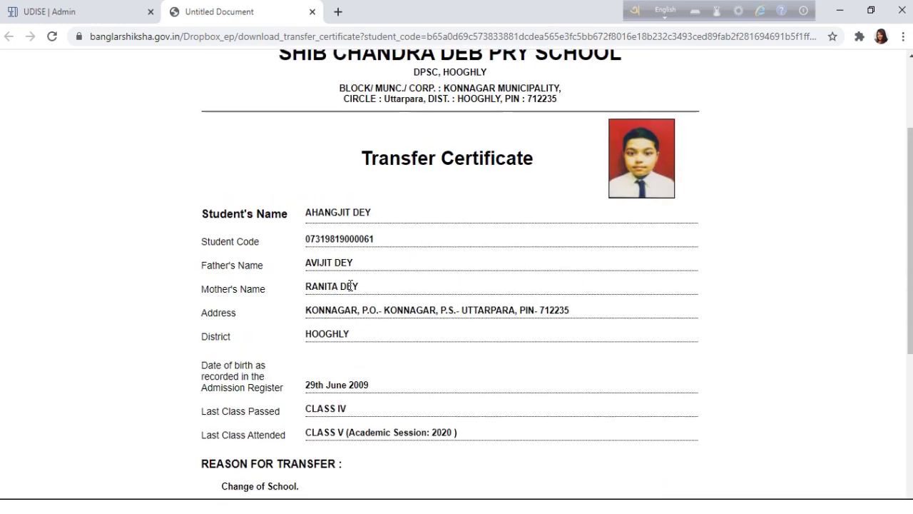
{"action": "scroll", "coordinate": [350, 289], "scroll_direction": "up", "scroll_amount": 2}
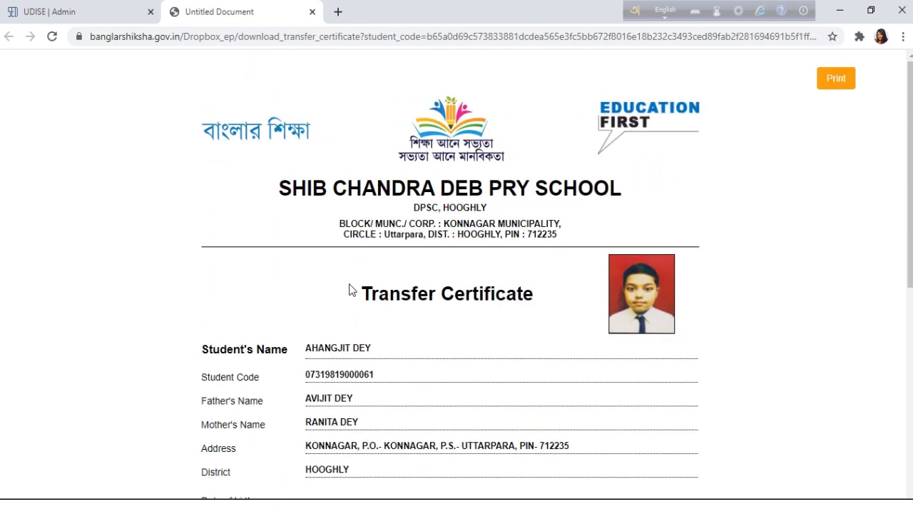
Step: Print the transfer certificate with Save as PDF as the destination and save it to the Desktop as TC
{"action": "left_click", "coordinate": [838, 86]}
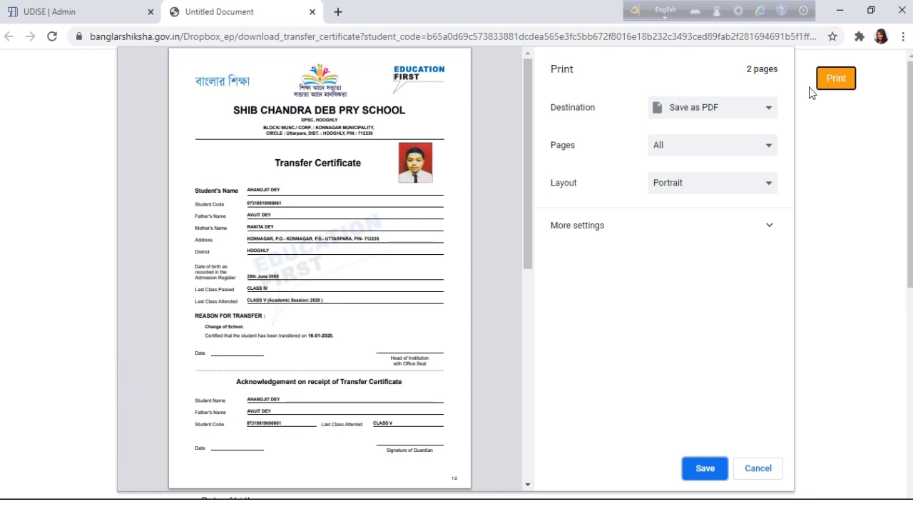
{"action": "left_click", "coordinate": [769, 112]}
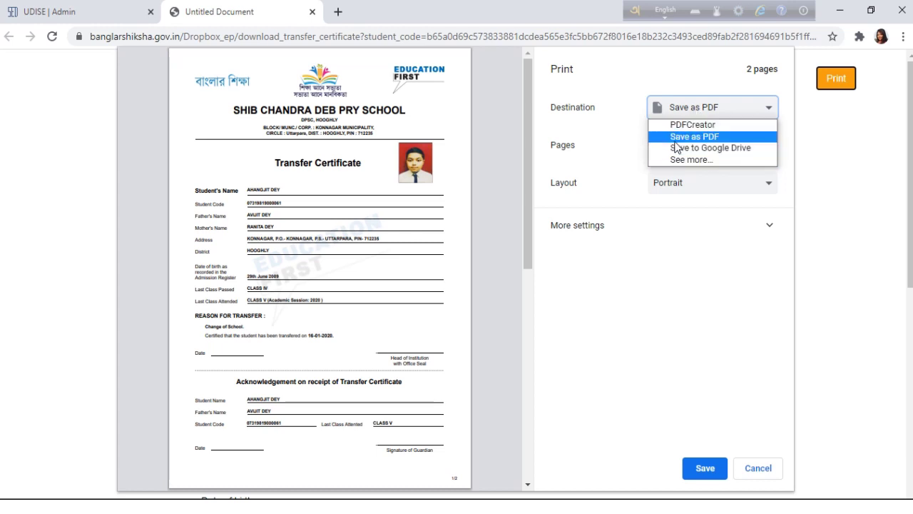
{"action": "left_click", "coordinate": [722, 141]}
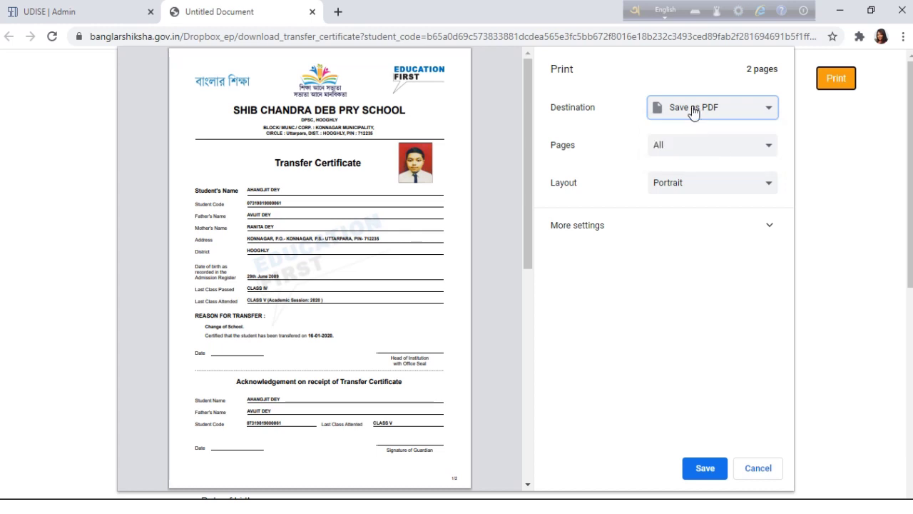
{"action": "left_click", "coordinate": [705, 468]}
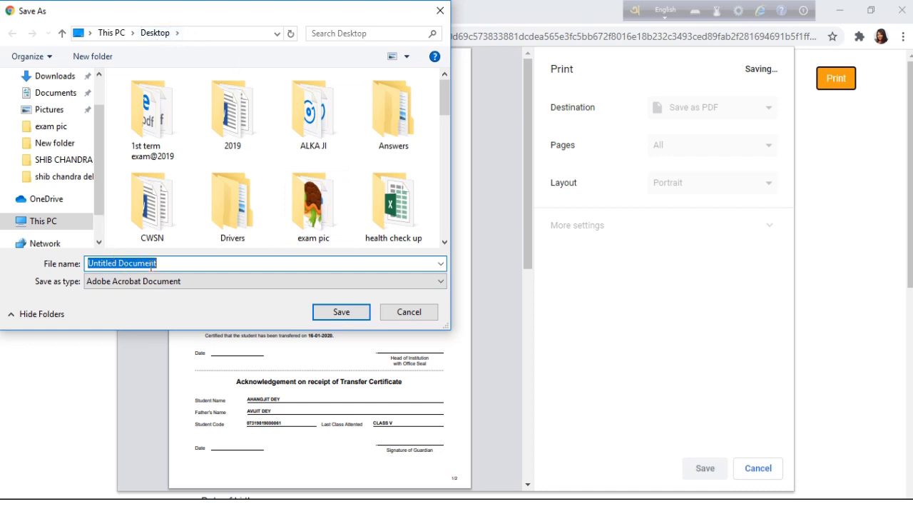
{"action": "left_click_drag", "start_coordinate": [154, 264], "coordinate": [75, 251]}
{"action": "type", "text": "T"}
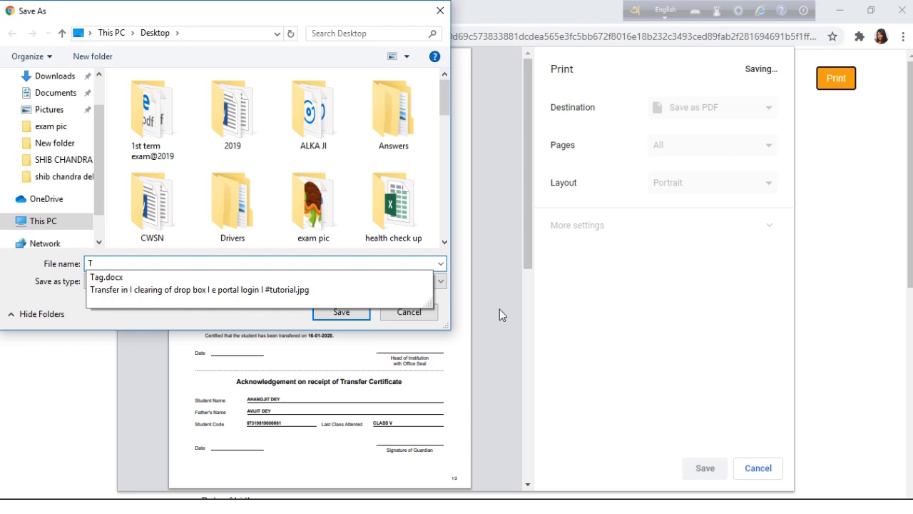
{"action": "type", "text": "C"}
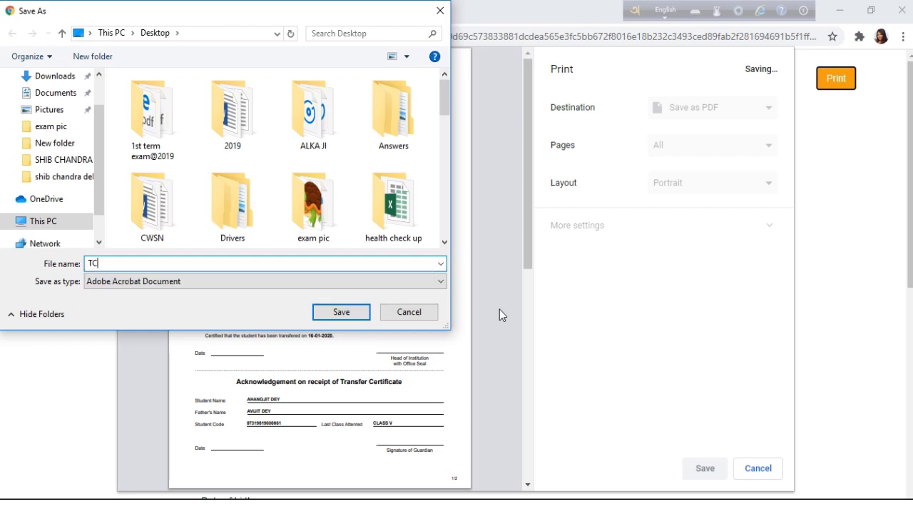
{"action": "left_click", "coordinate": [333, 315]}
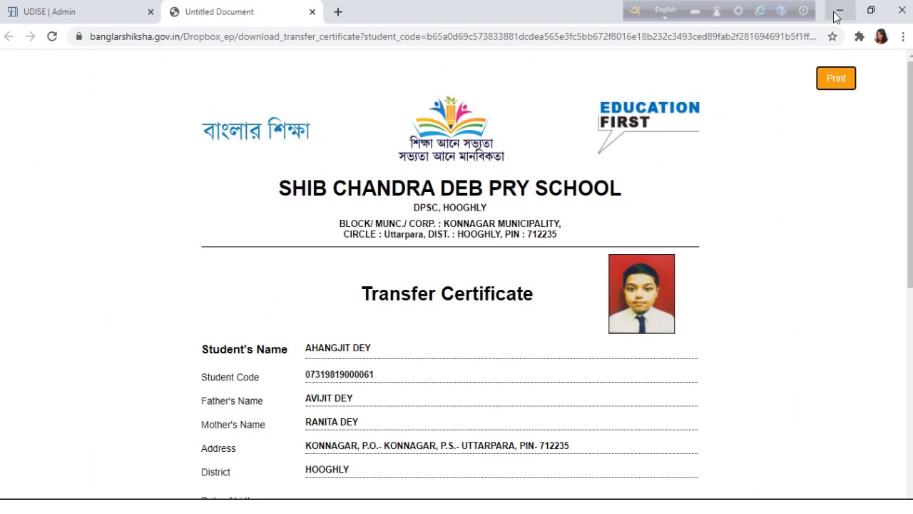
Step: Minimize the browser, open the saved TC PDF from the desktop and review the certificate's contents
{"action": "left_click", "coordinate": [840, 11]}
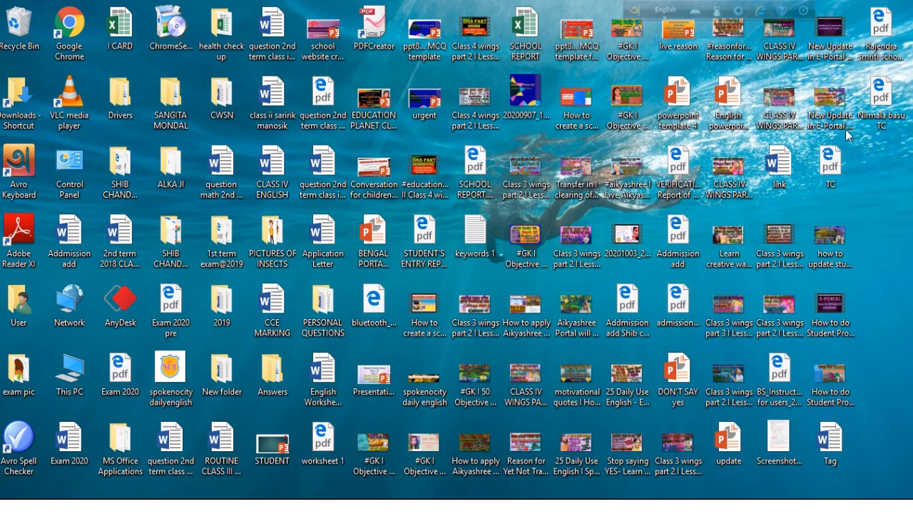
{"action": "double_click", "coordinate": [829, 165]}
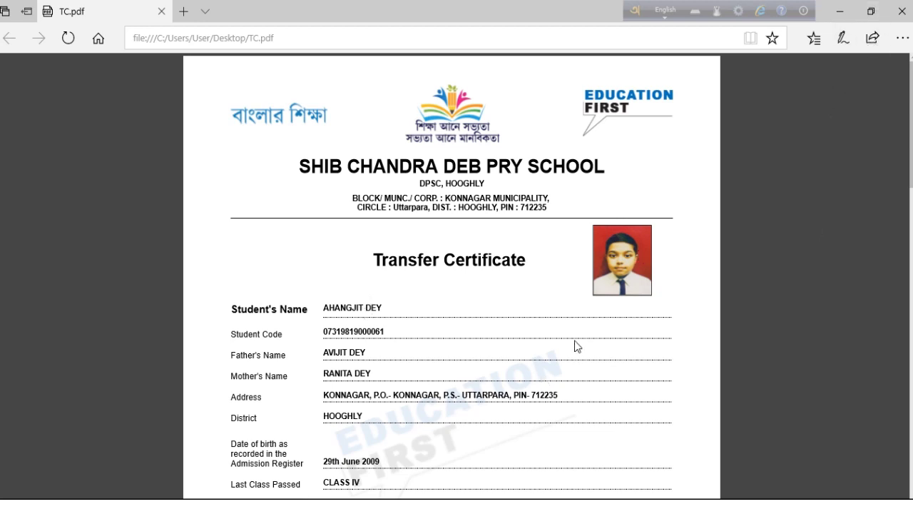
{"action": "scroll", "coordinate": [575, 341], "scroll_direction": "down", "scroll_amount": 5}
{"action": "scroll", "coordinate": [574, 335], "scroll_direction": "down", "scroll_amount": 4}
{"action": "scroll", "coordinate": [574, 335], "scroll_direction": "up", "scroll_amount": 9}
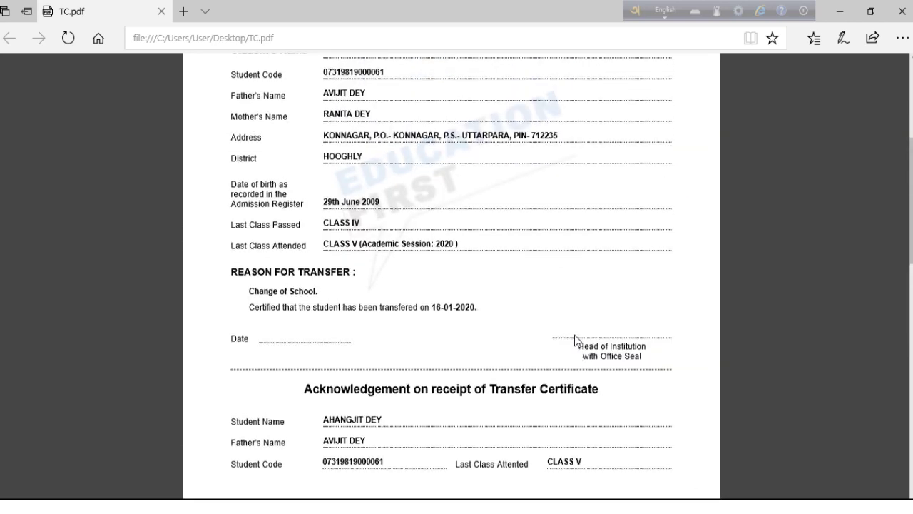
{"action": "scroll", "coordinate": [549, 339], "scroll_direction": "down", "scroll_amount": 10}
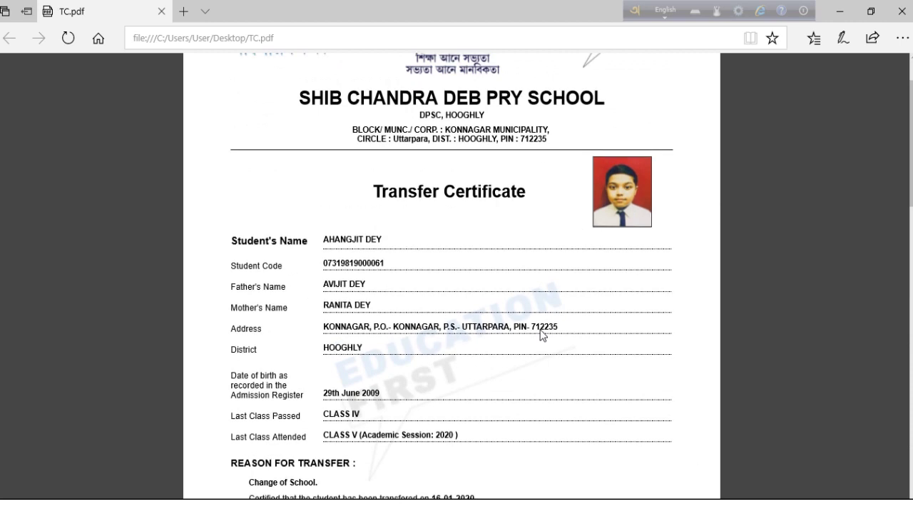
{"action": "scroll", "coordinate": [540, 335], "scroll_direction": "up", "scroll_amount": 2}
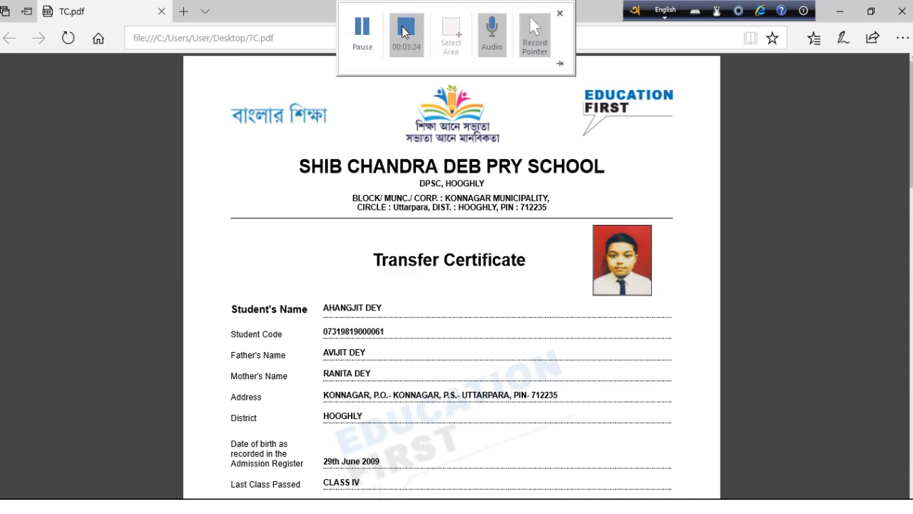
{"action": "left_click", "coordinate": [406, 13]}
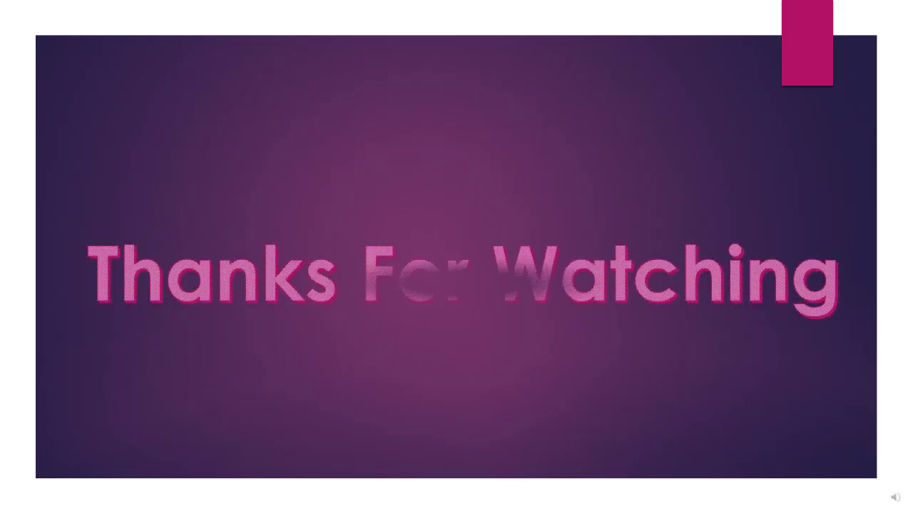